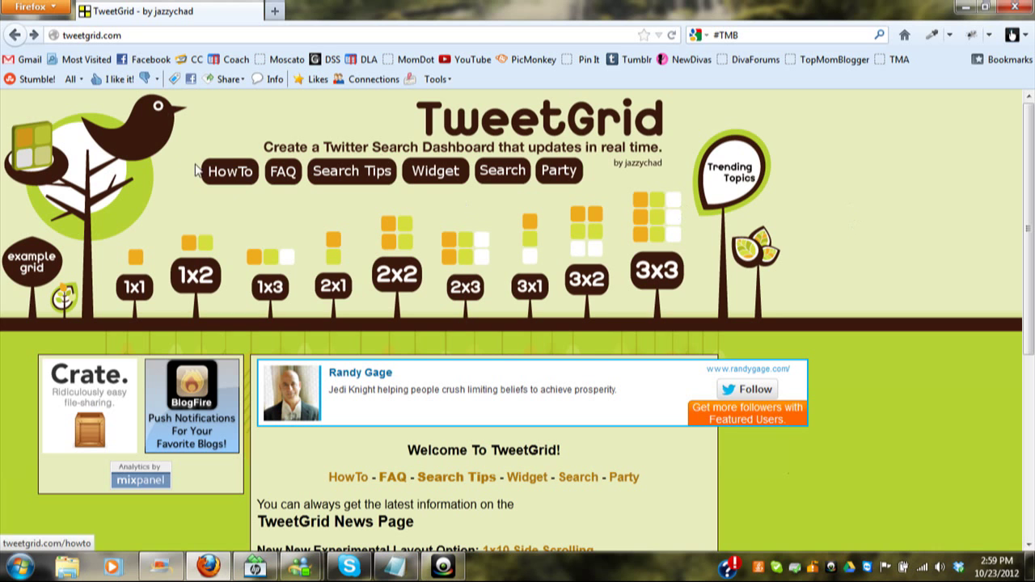
- Open the Twitter party setup page and set the party hashtag to #partyplandivas
left_click(560, 178)
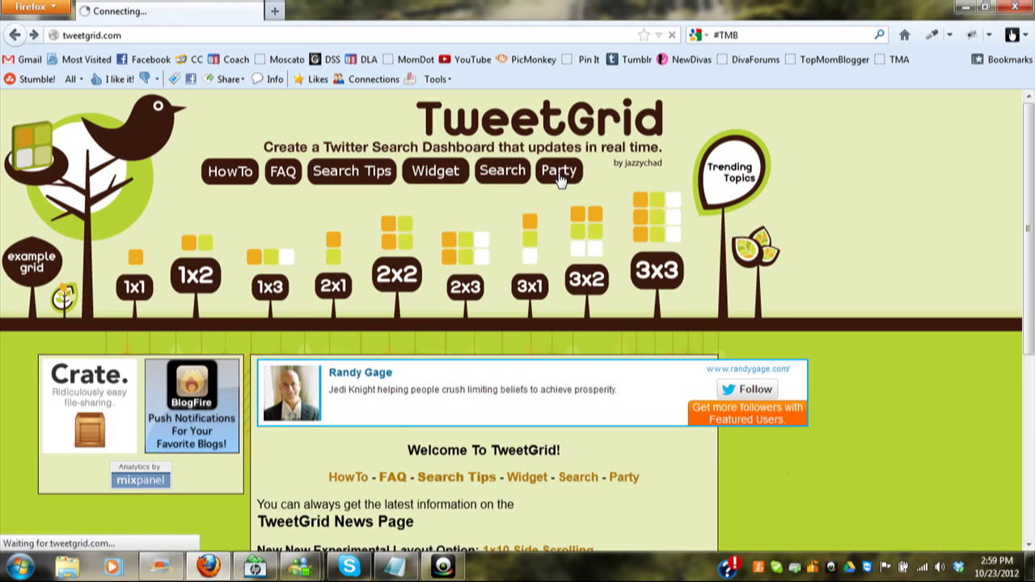
scroll(507, 308, "down", 2)
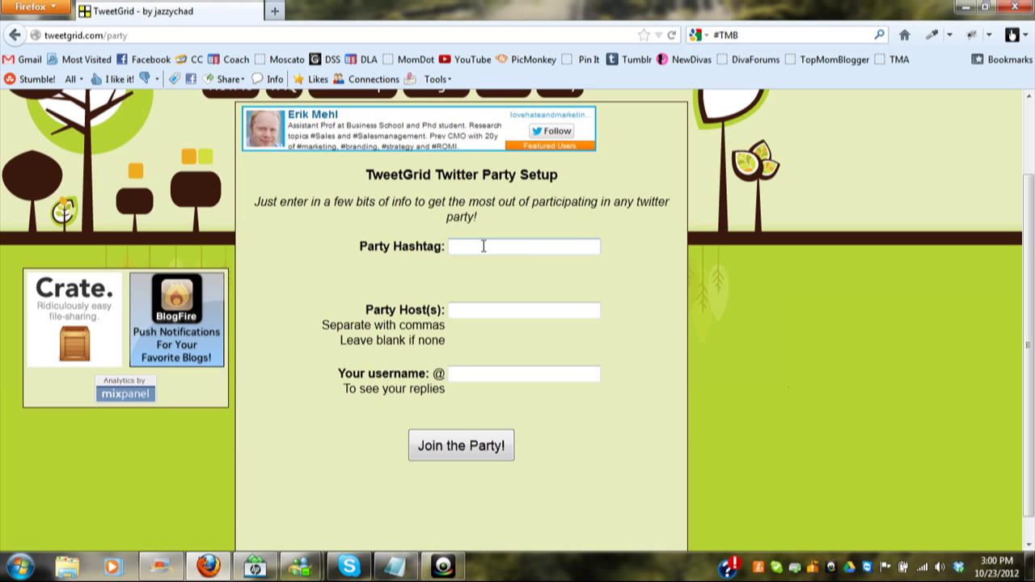
left_click(484, 245)
left_click(484, 246)
left_click(483, 276)
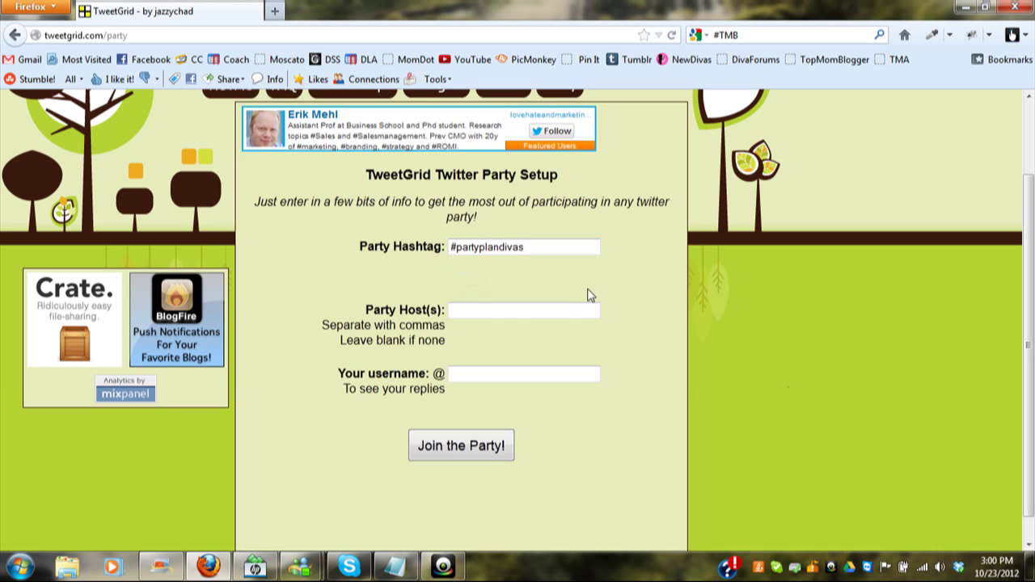
left_click(508, 311)
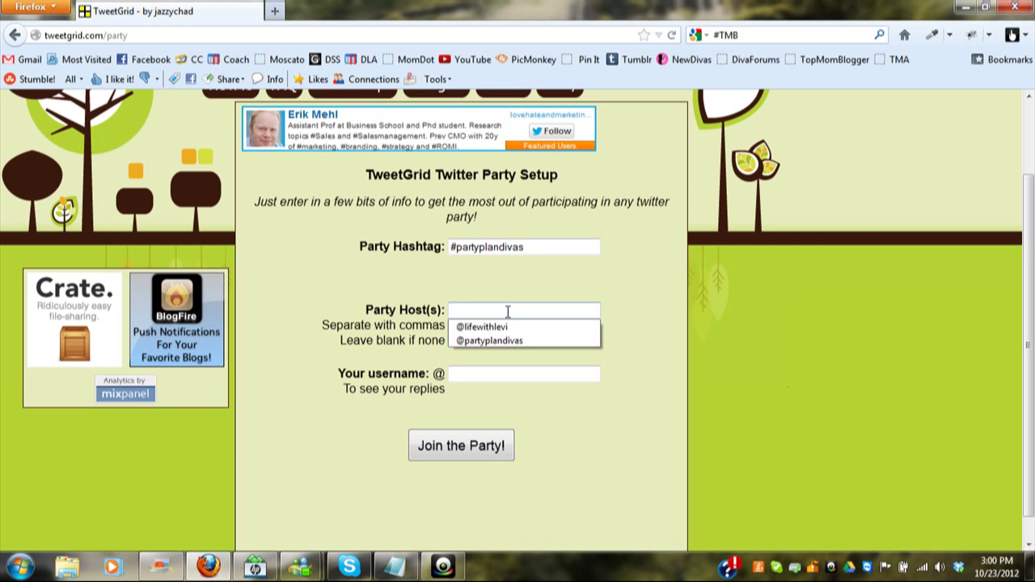
left_click(519, 295)
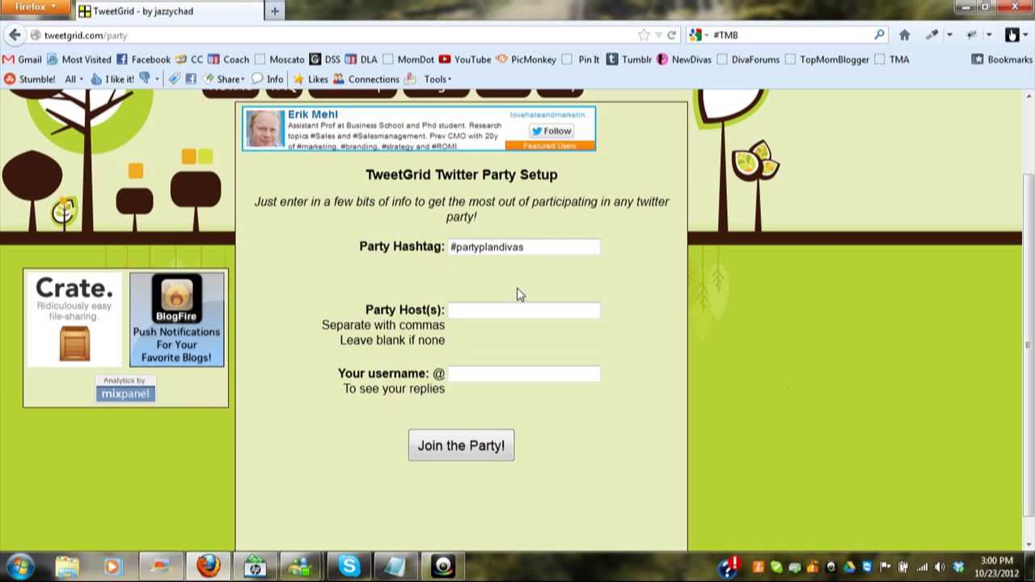
left_click(513, 307)
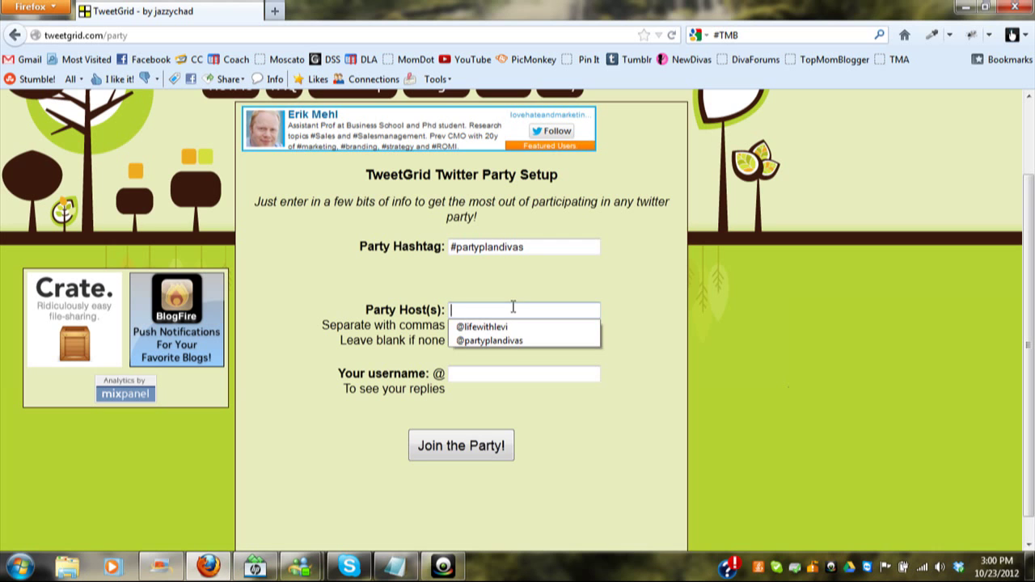
left_click(513, 345)
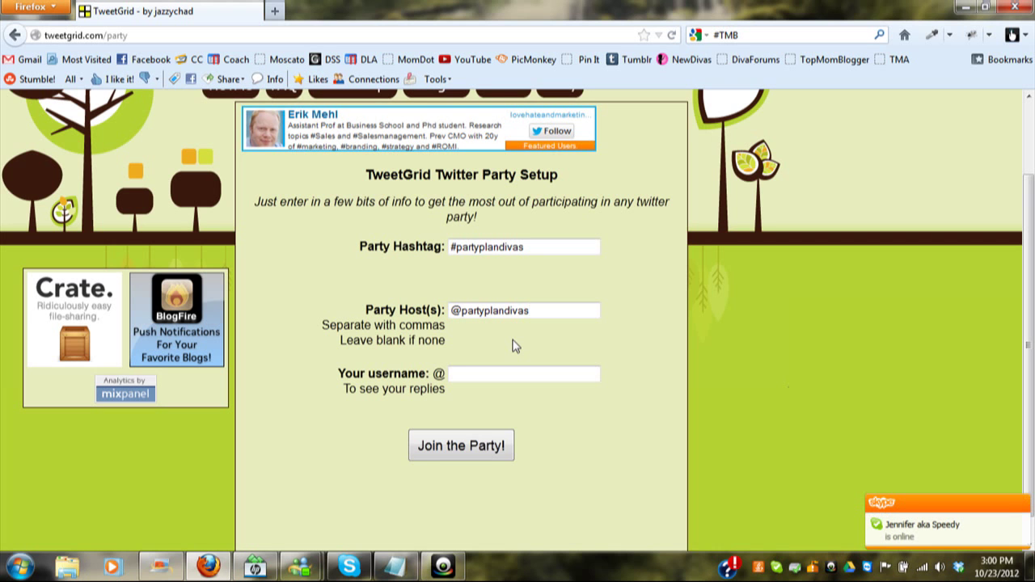
- Enter MoscatoMom as the username for replies and join the party
left_click(512, 377)
left_click(512, 377)
scroll(518, 431, "down", 2)
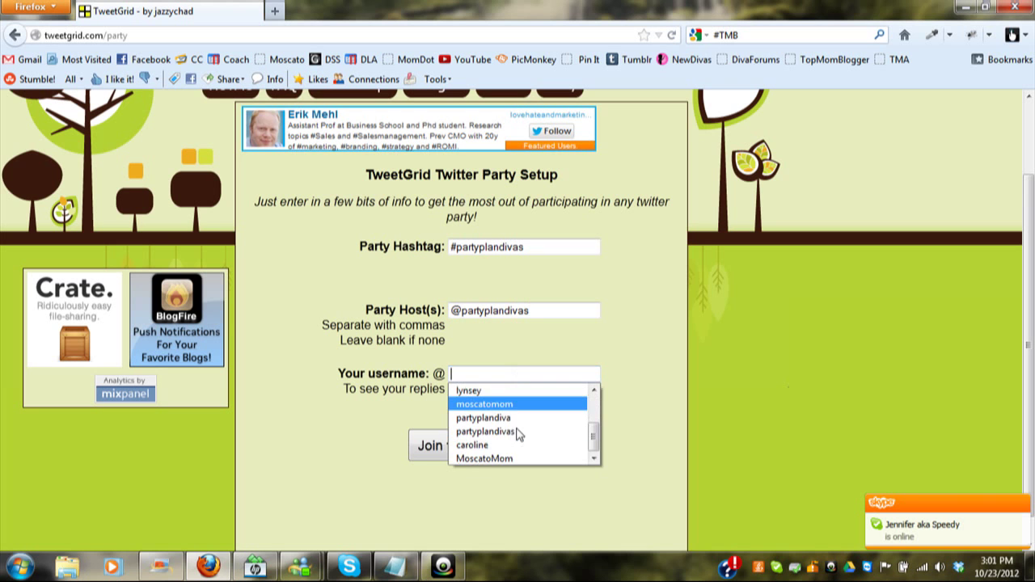
left_click(518, 458)
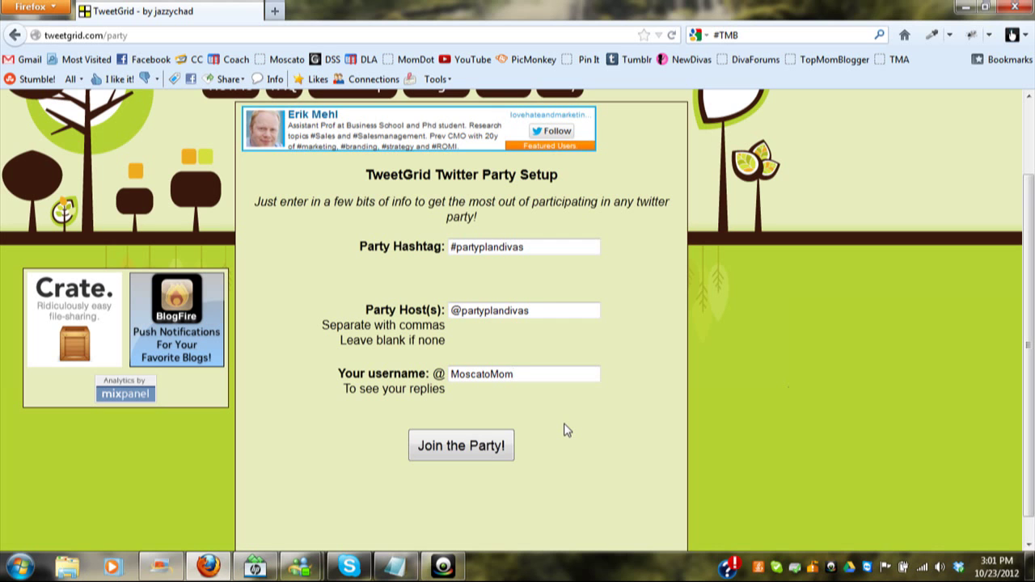
left_click(469, 444)
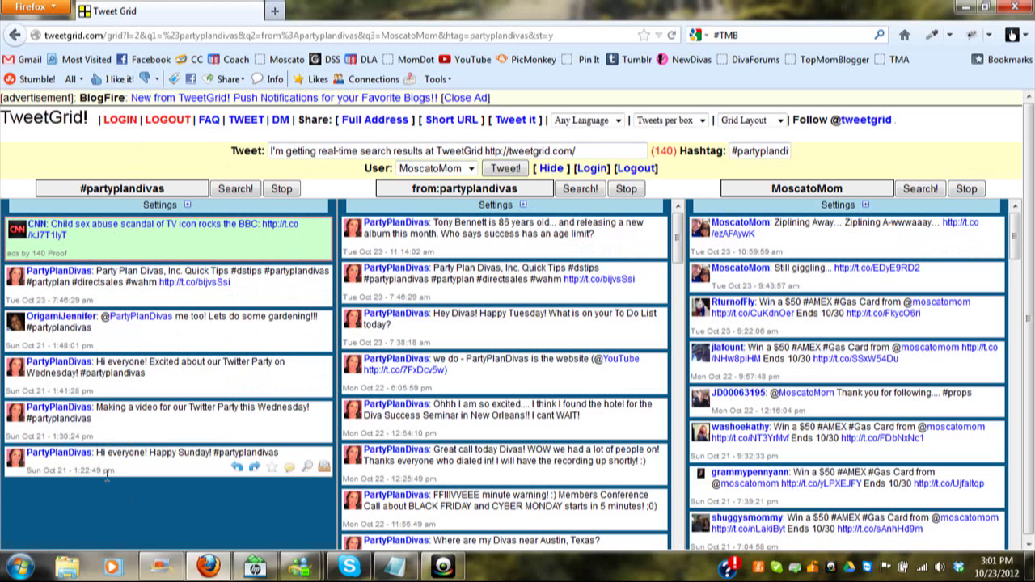
left_click_drag(80, 188, 169, 192)
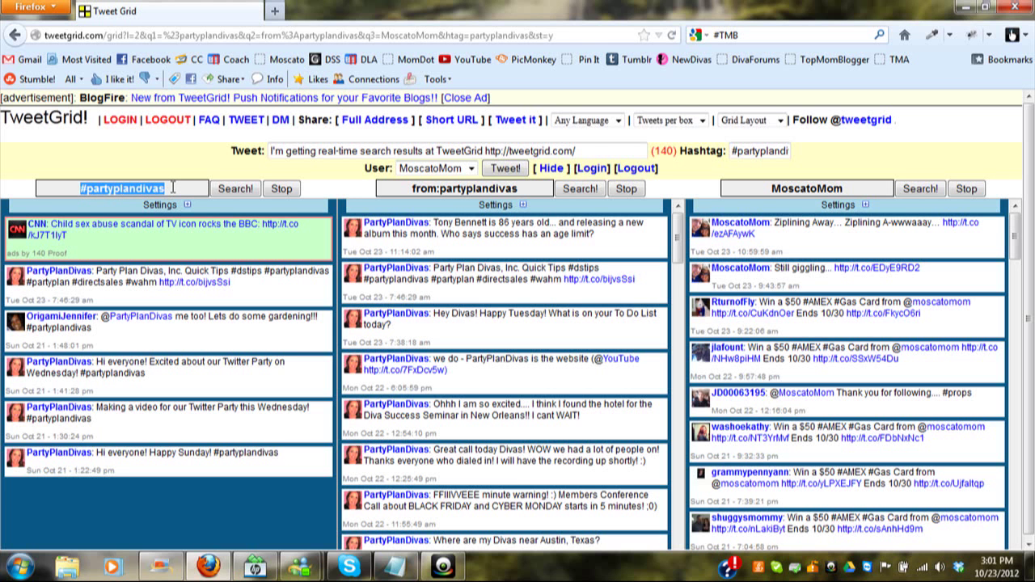
left_click(172, 188)
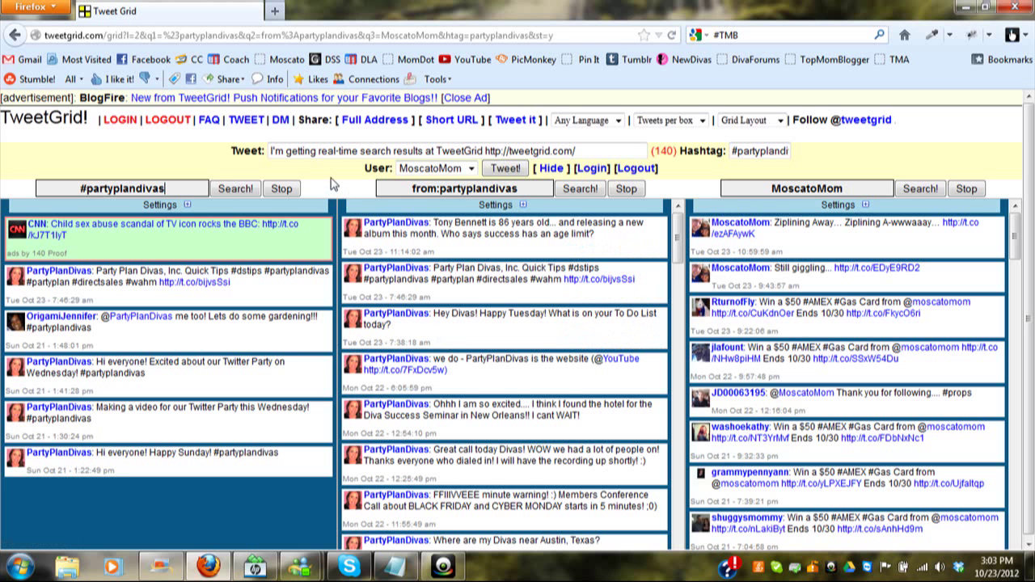
- Log in for tweeting from the grid and authorize TweetGrid.com to use the Twitter account
left_click(592, 169)
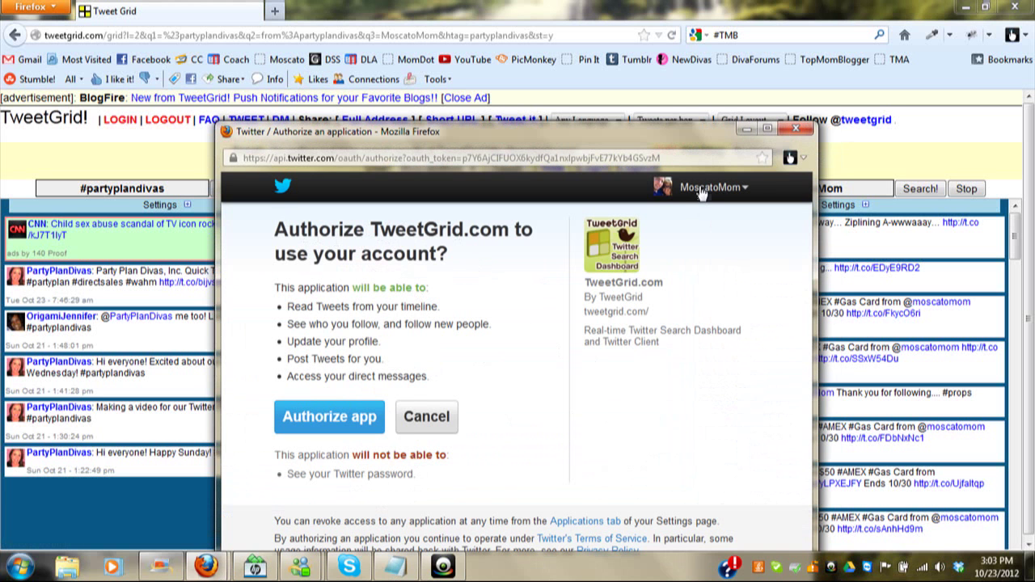
left_click(338, 423)
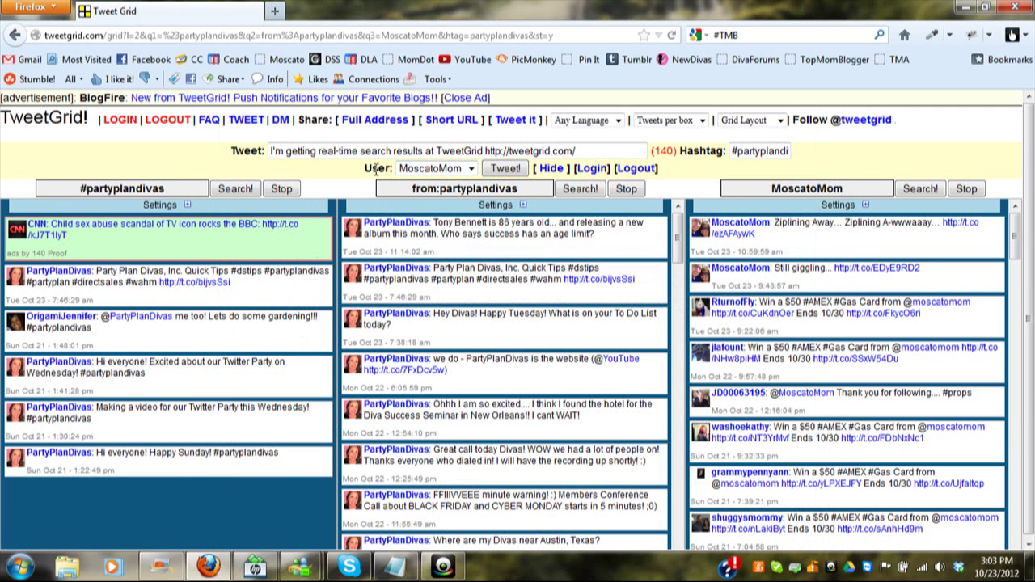
left_click_drag(365, 173, 415, 173)
- Clear the prefilled text from the tweet message
left_click(350, 152)
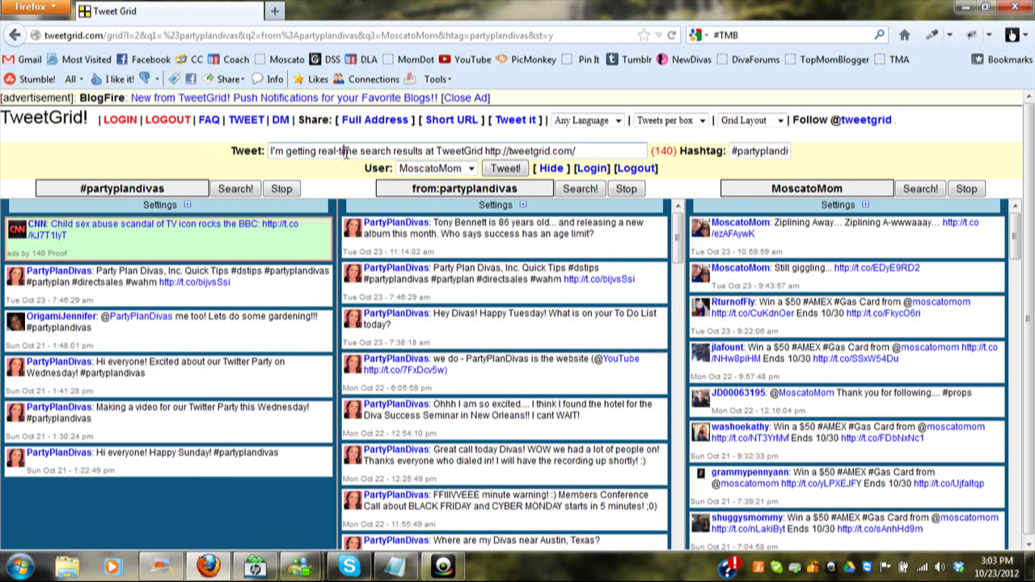
left_click_drag(592, 152, 247, 155)
key("BackSpace")
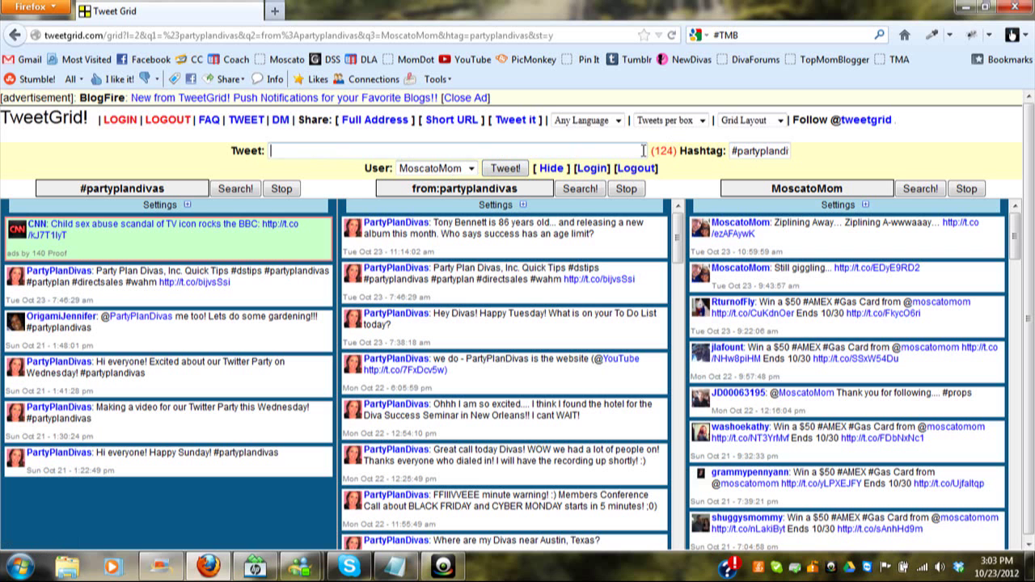
- Write the tweet "Hi all! How's your Tuesday going?"
left_click(437, 148)
type("Hi all! ")
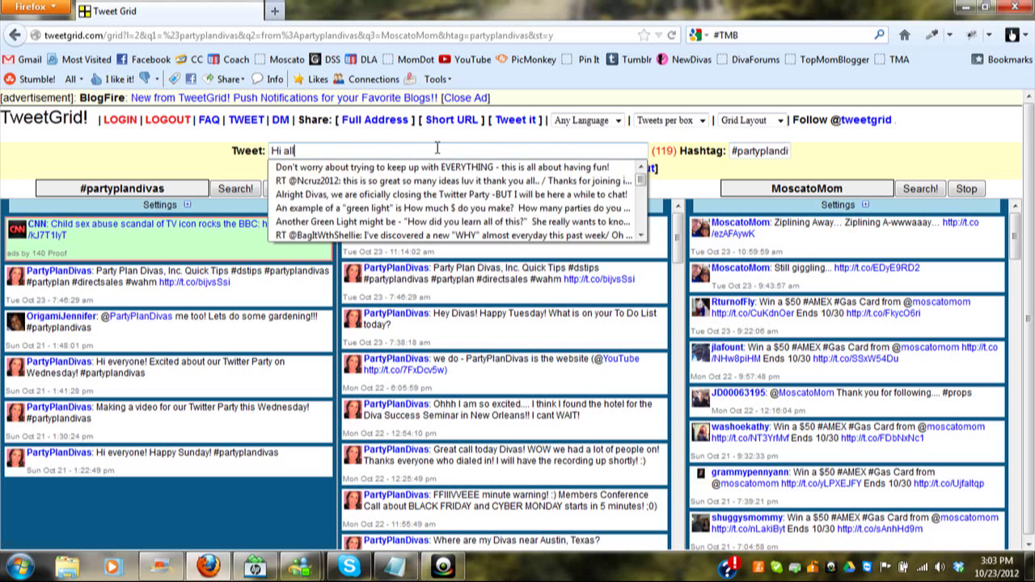
type("How's your")
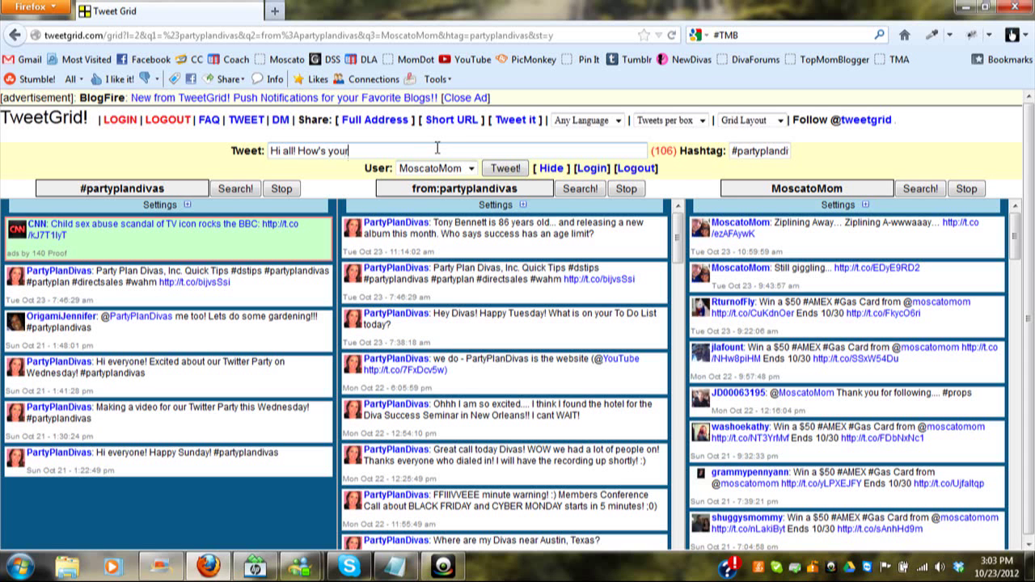
type(" Teusday g")
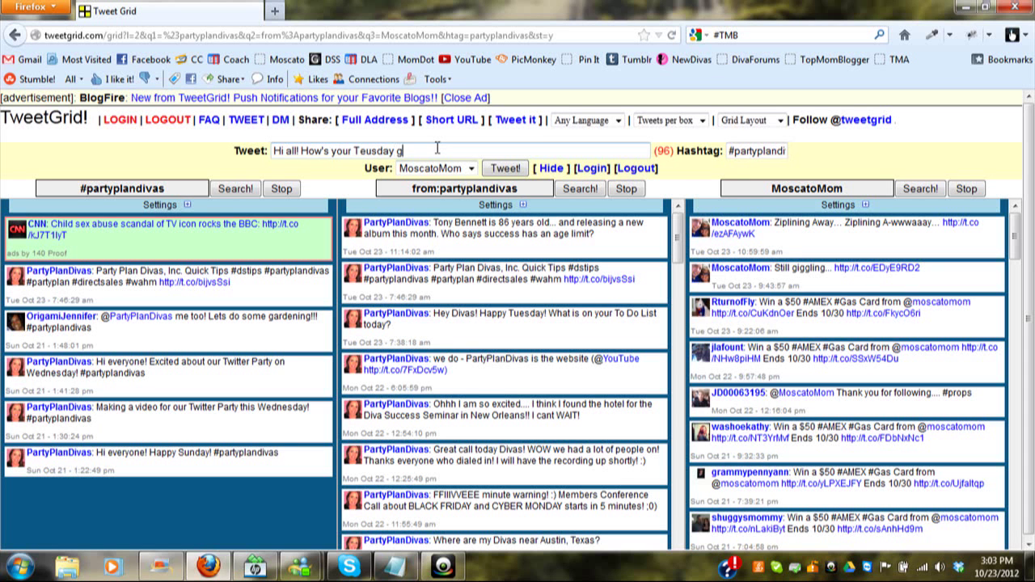
key("BackSpace")
key("BackSpace")
key("BackSpace")
key("BackSpace")
key("BackSpace")
key("BackSpace")
key("BackSpace")
key("BackSpace")
type("u")
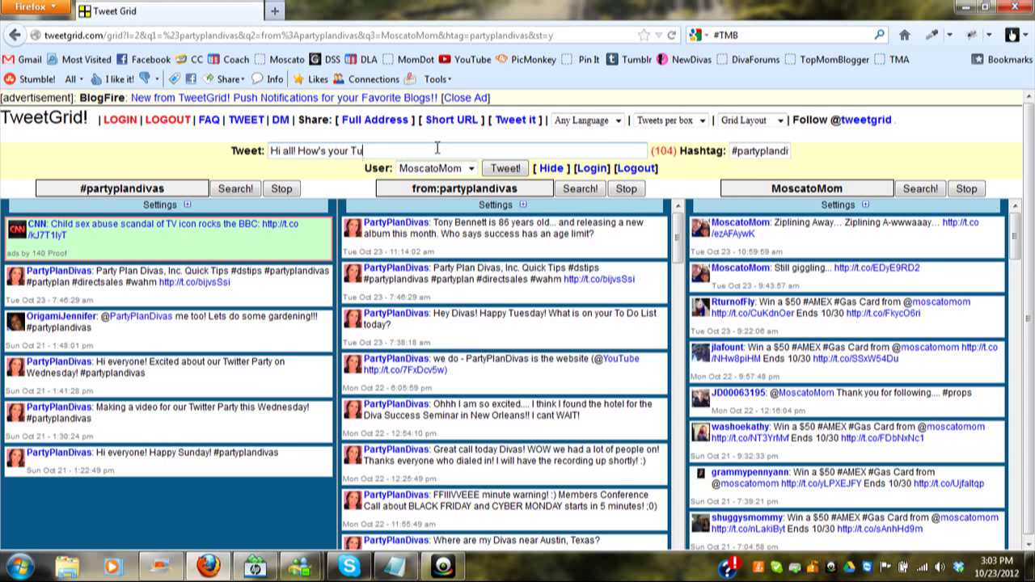
type("esday going?")
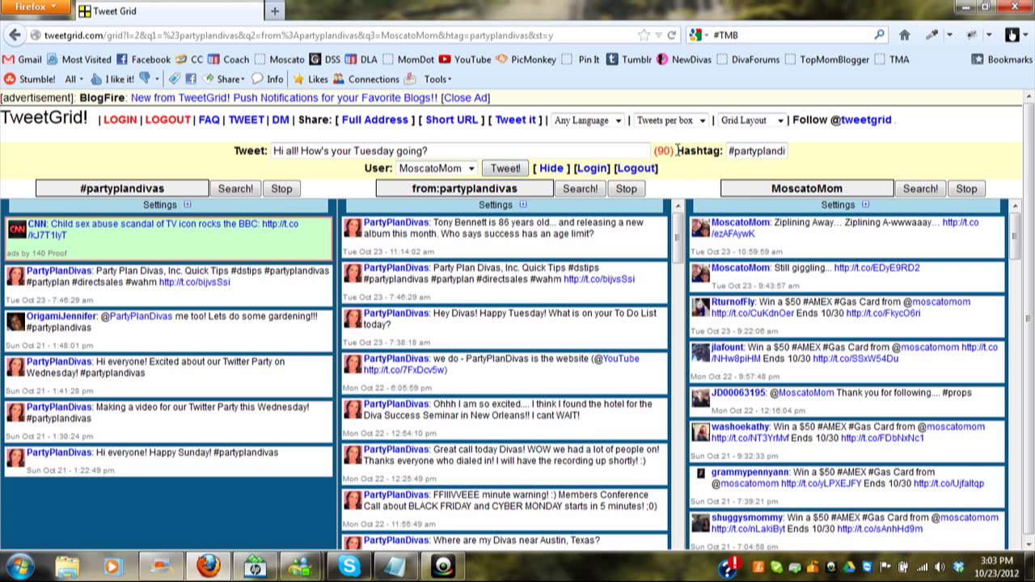
- Post the tweet with the party hashtag #partyplandivas attached
left_click_drag(677, 151, 789, 153)
left_click(722, 155)
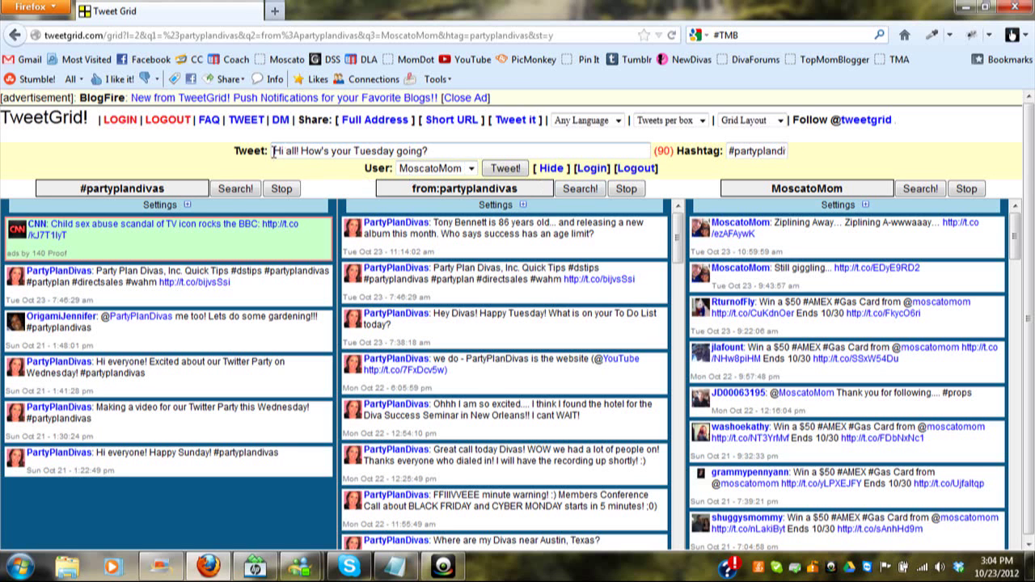
left_click(507, 169)
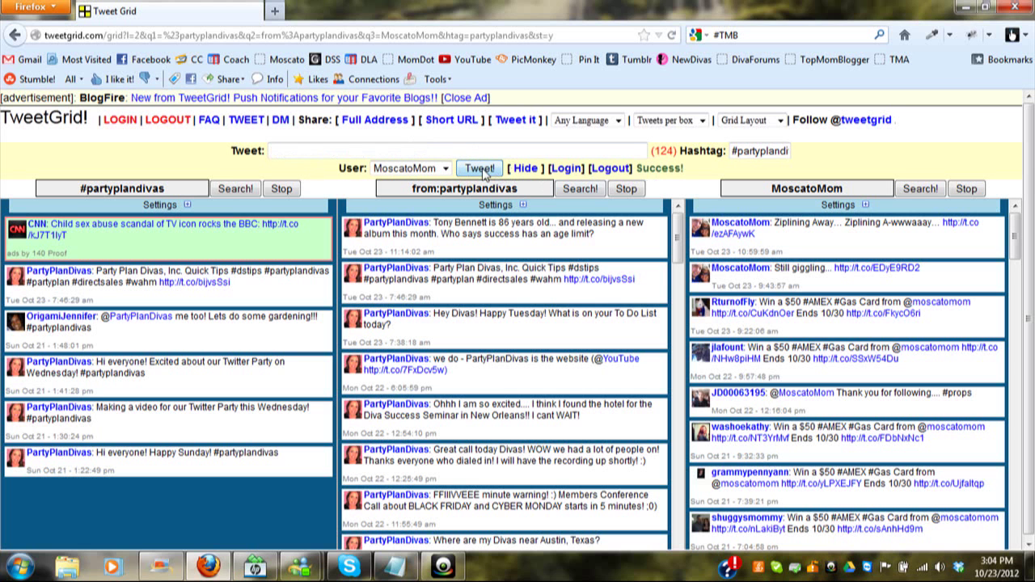
left_click_drag(639, 168, 686, 171)
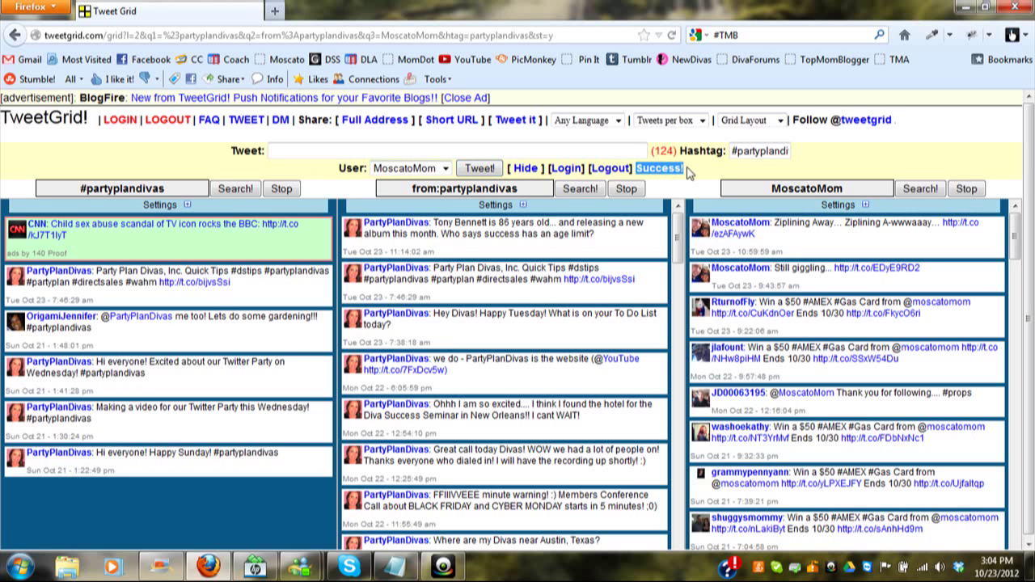
left_click(689, 176)
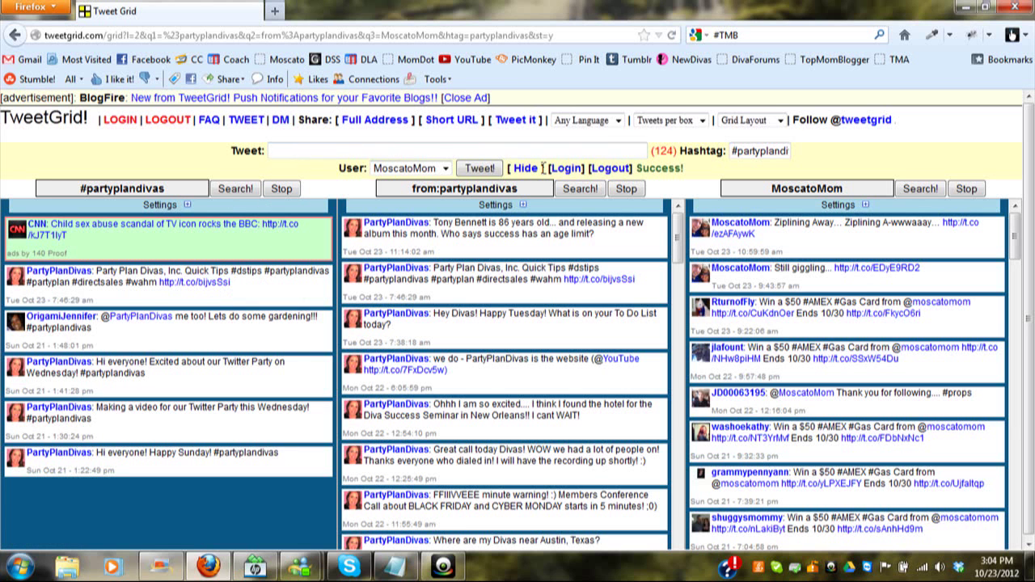
left_click(458, 151)
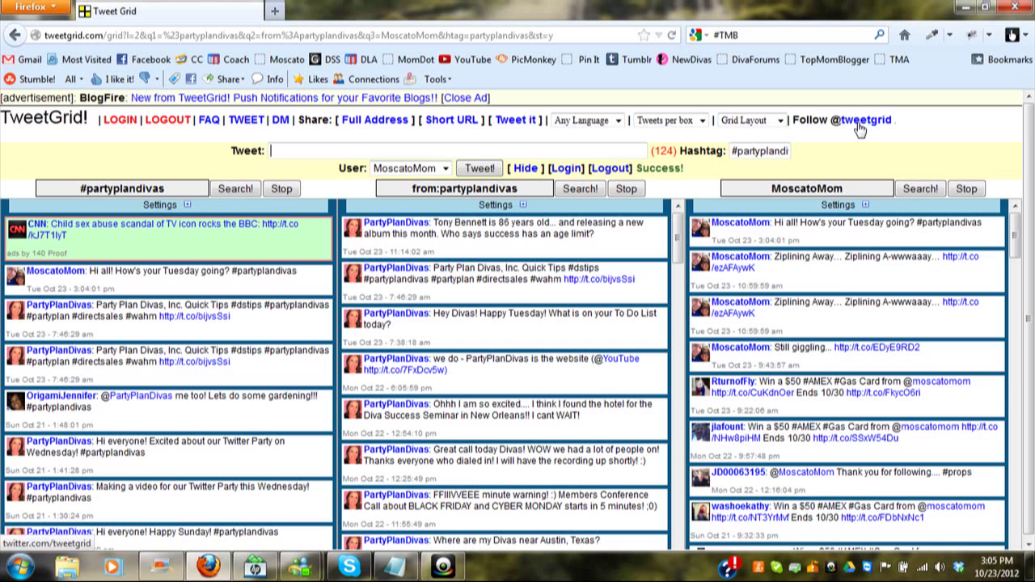
- Minimize the browser window to show the desktop
key("super+d")
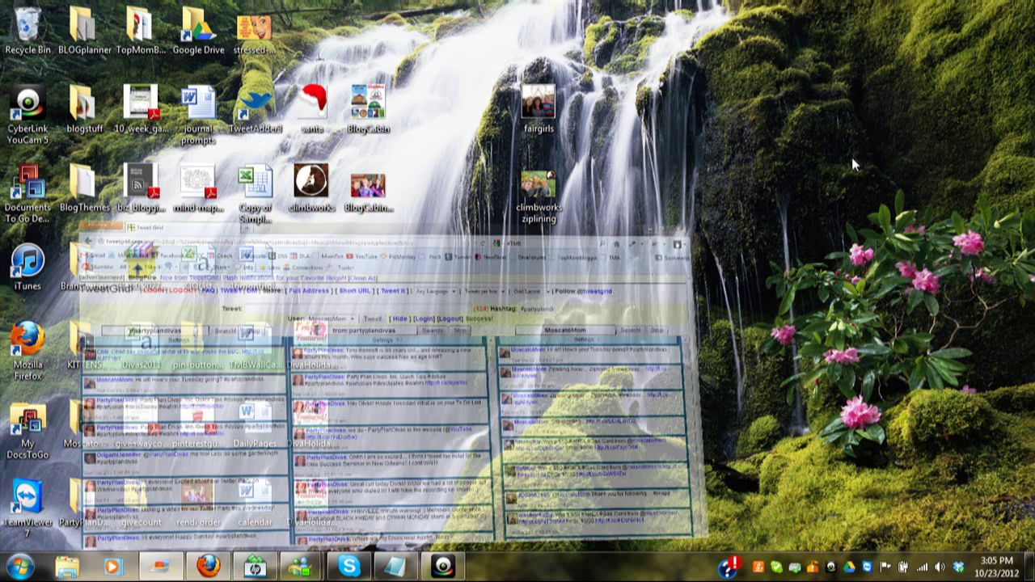